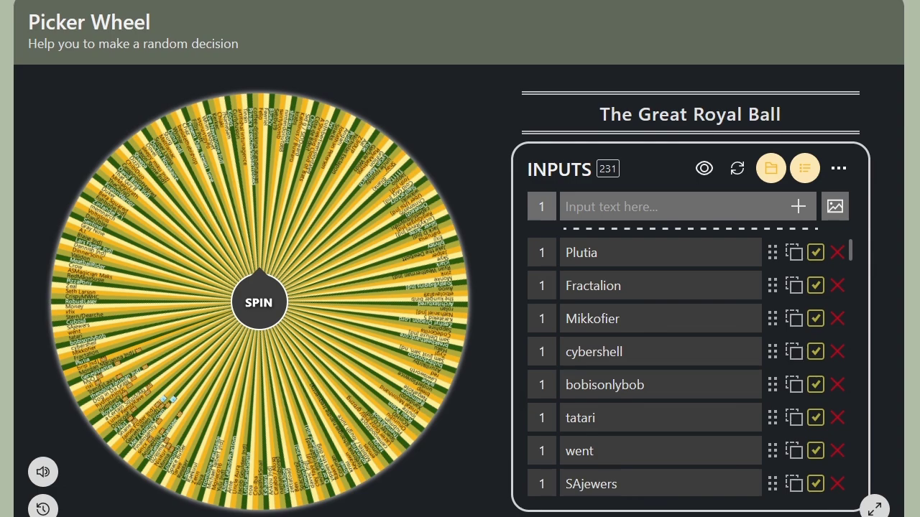
Shuffle the 231 Great Royal Ball entries and spin, landing on MJbites / Tough Juice
{"action": "left_click", "coordinate": [737, 168]}
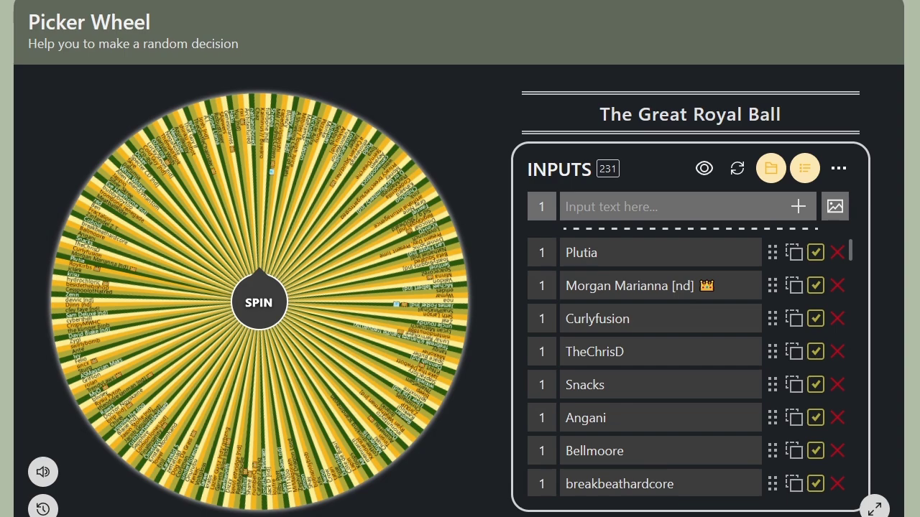
{"action": "left_click", "coordinate": [259, 303]}
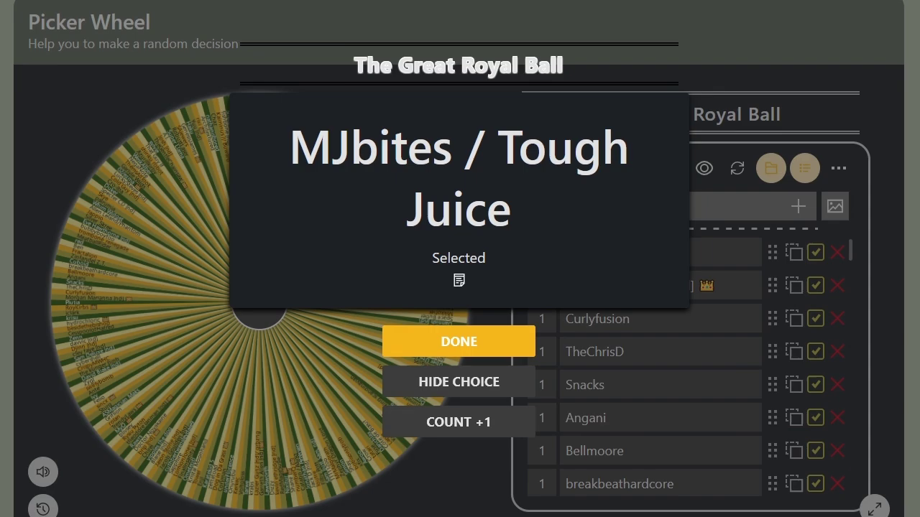
Close the MJbites / Tough Juice winner popup and start a new spin with Ctrl+Enter
{"action": "left_click", "coordinate": [459, 341]}
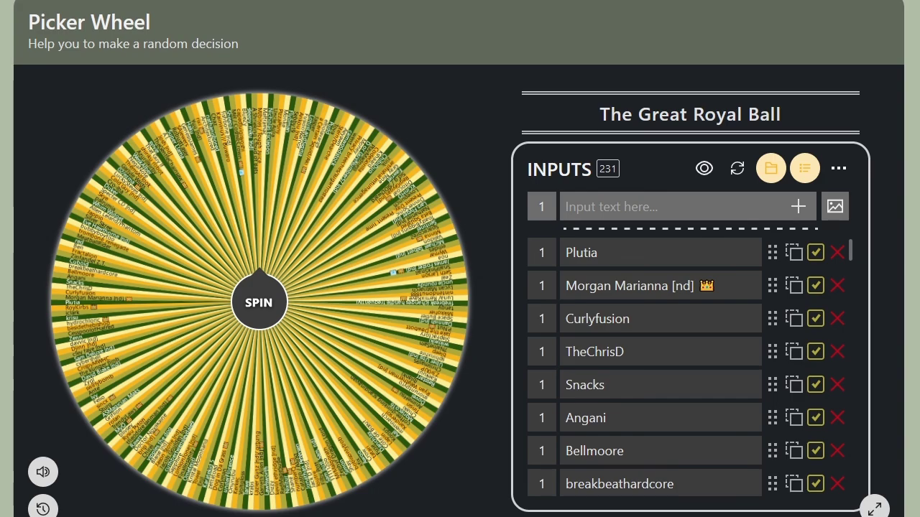
{"action": "key", "text": "ctrl+Return"}
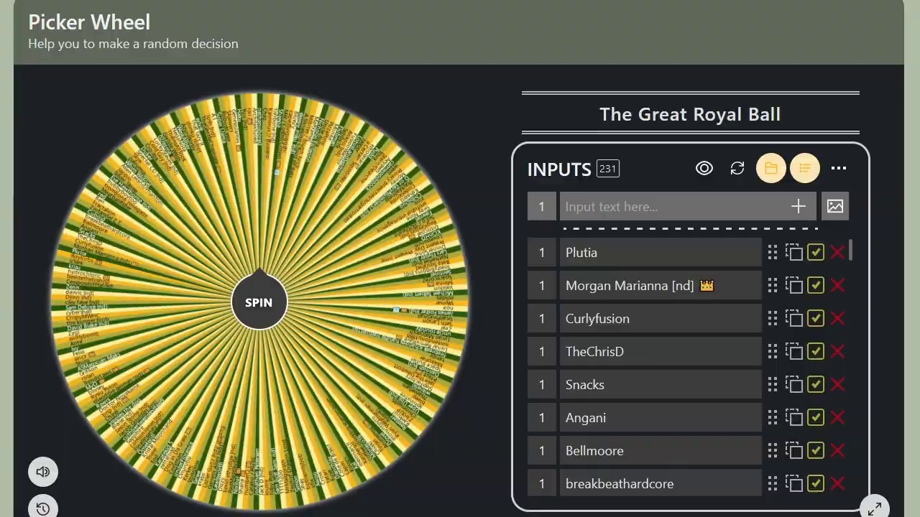
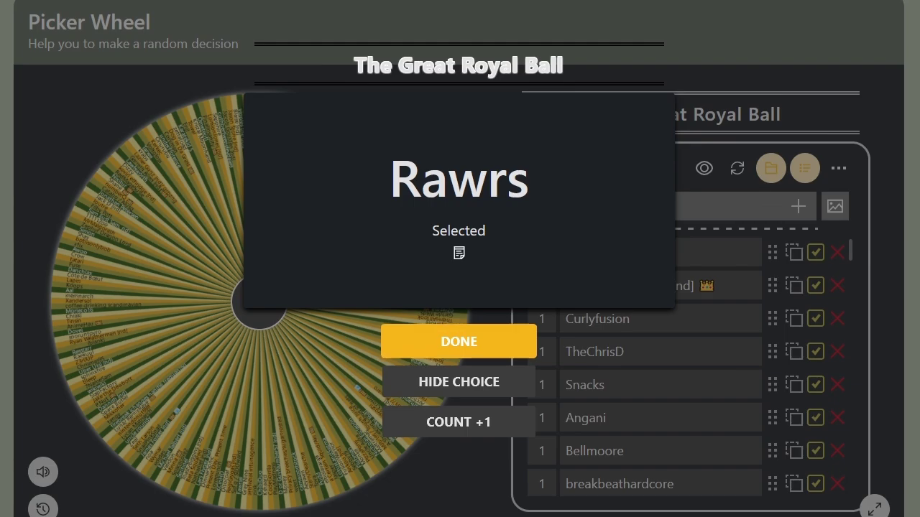
Close the Rawrs winner announcement and respin the 231-name royal ball wheel, landing on Ante
{"action": "left_click", "coordinate": [459, 341]}
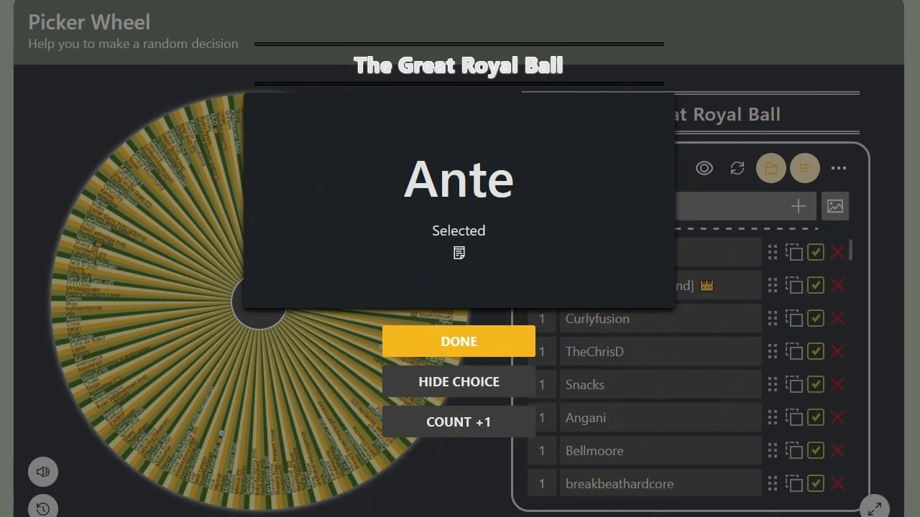
Clear Ante's announcement, respin to draw MyO, and dismiss MyO's result
{"action": "left_click", "coordinate": [503, 341]}
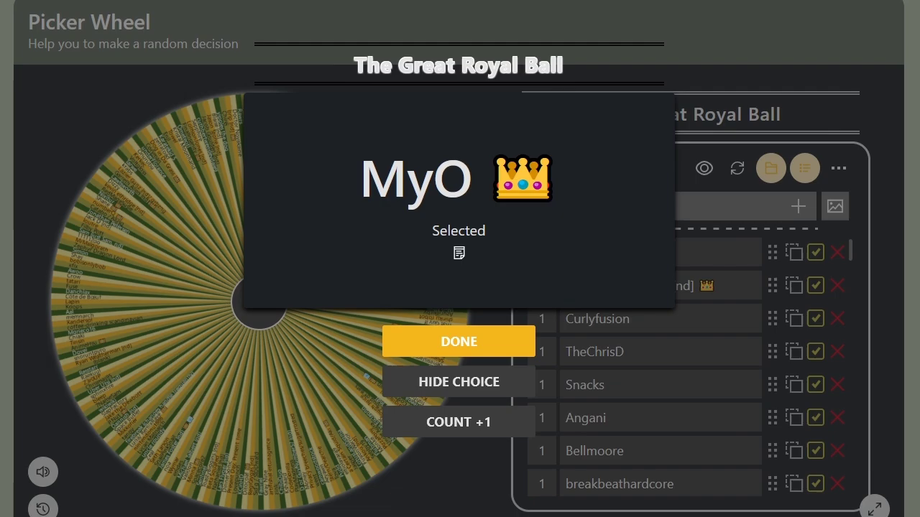
{"action": "left_click", "coordinate": [458, 341]}
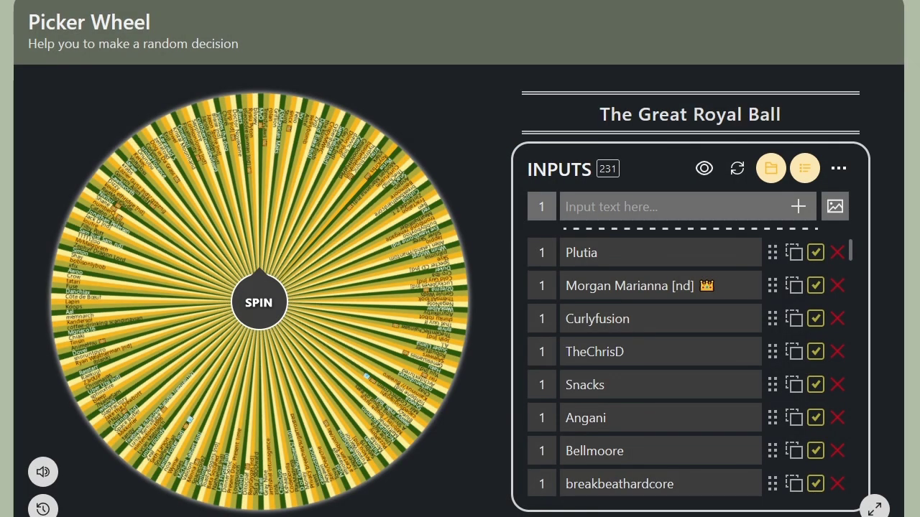
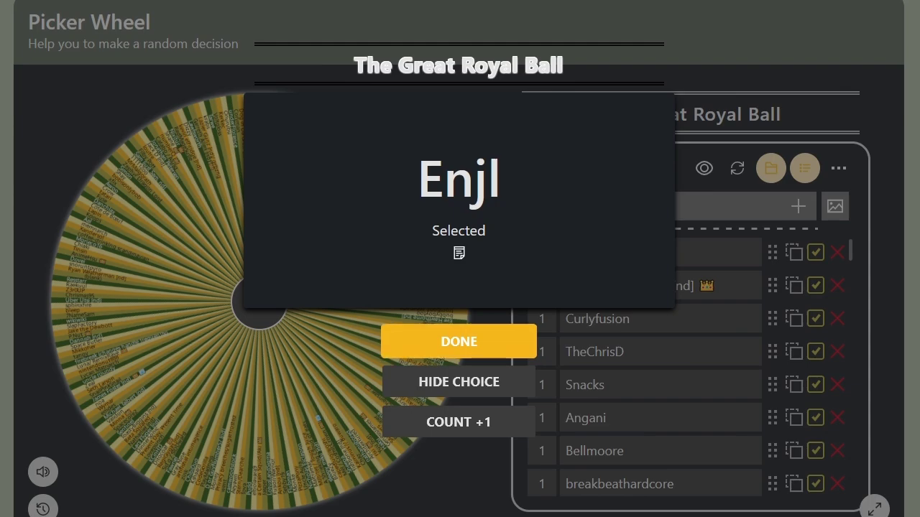
Close the Enjl result popup and move the 'royall ball.txt' Notepad window to screen centre
{"action": "left_click", "coordinate": [459, 342]}
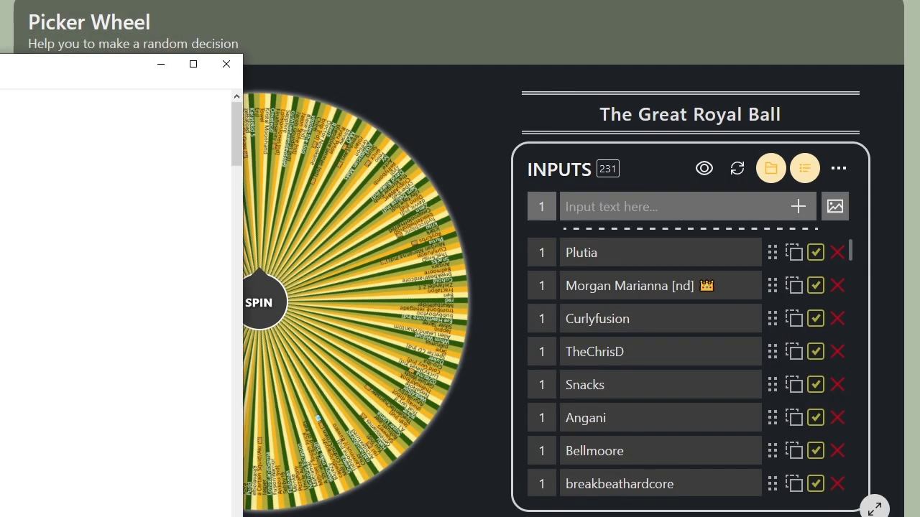
{"action": "left_click_drag", "start_coordinate": [107, 64], "coordinate": [339, 89]}
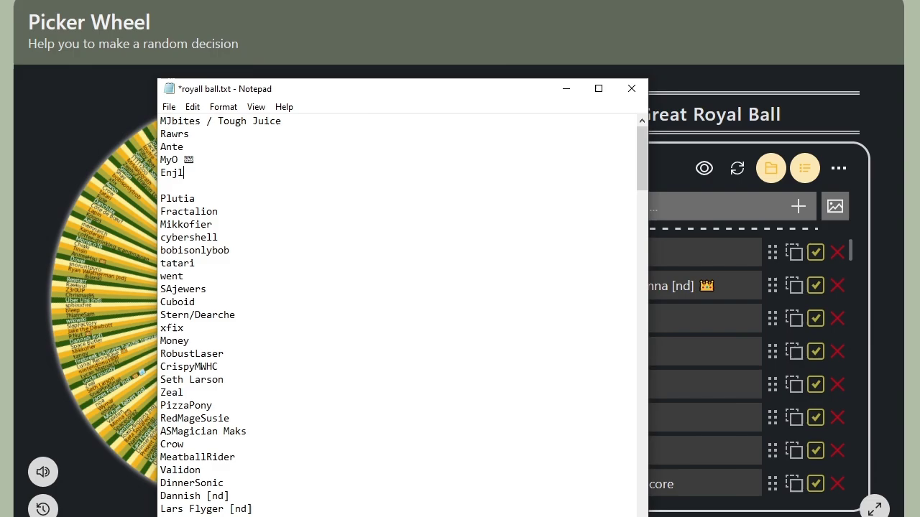